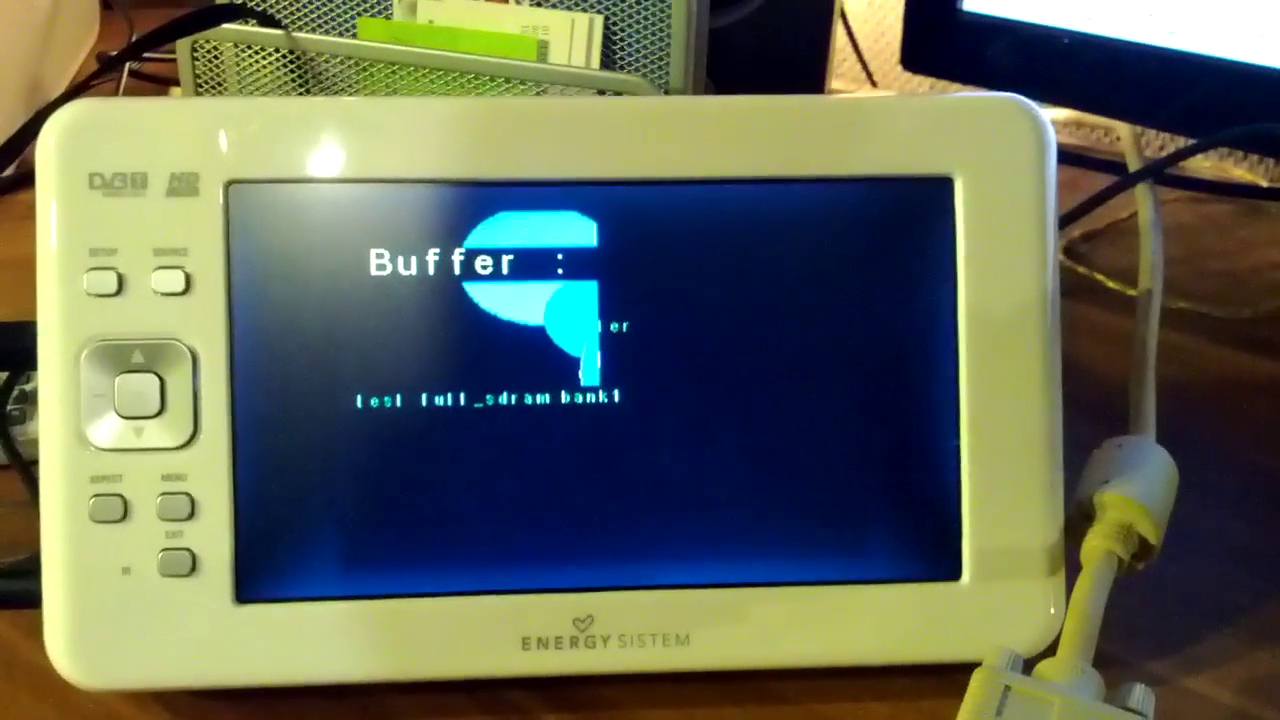
key("Down")
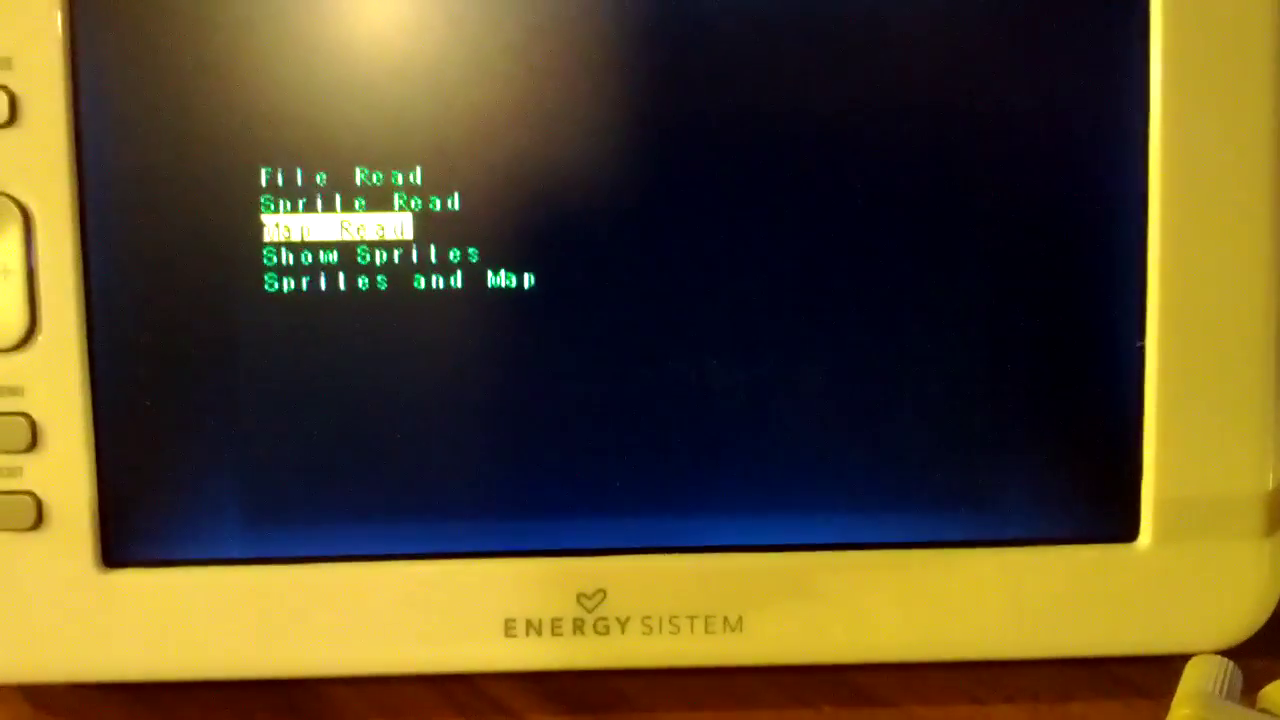
key("Return")
key("Return")
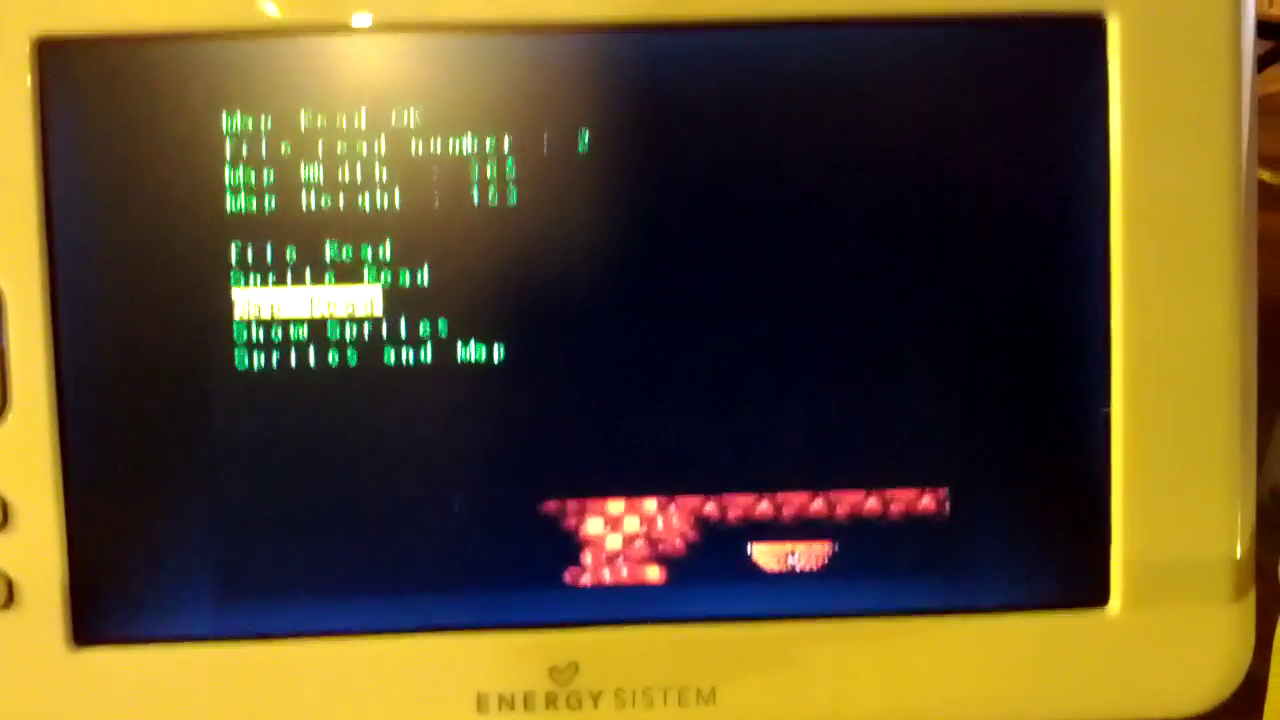
key("Return")
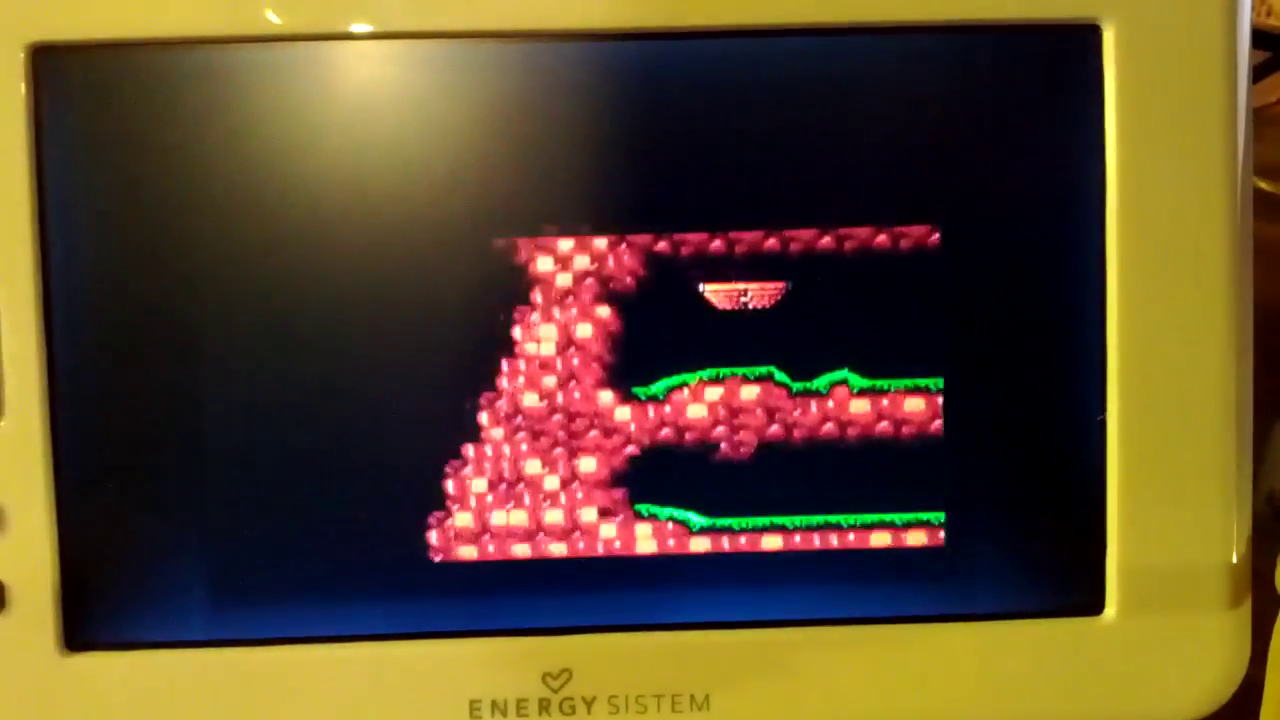